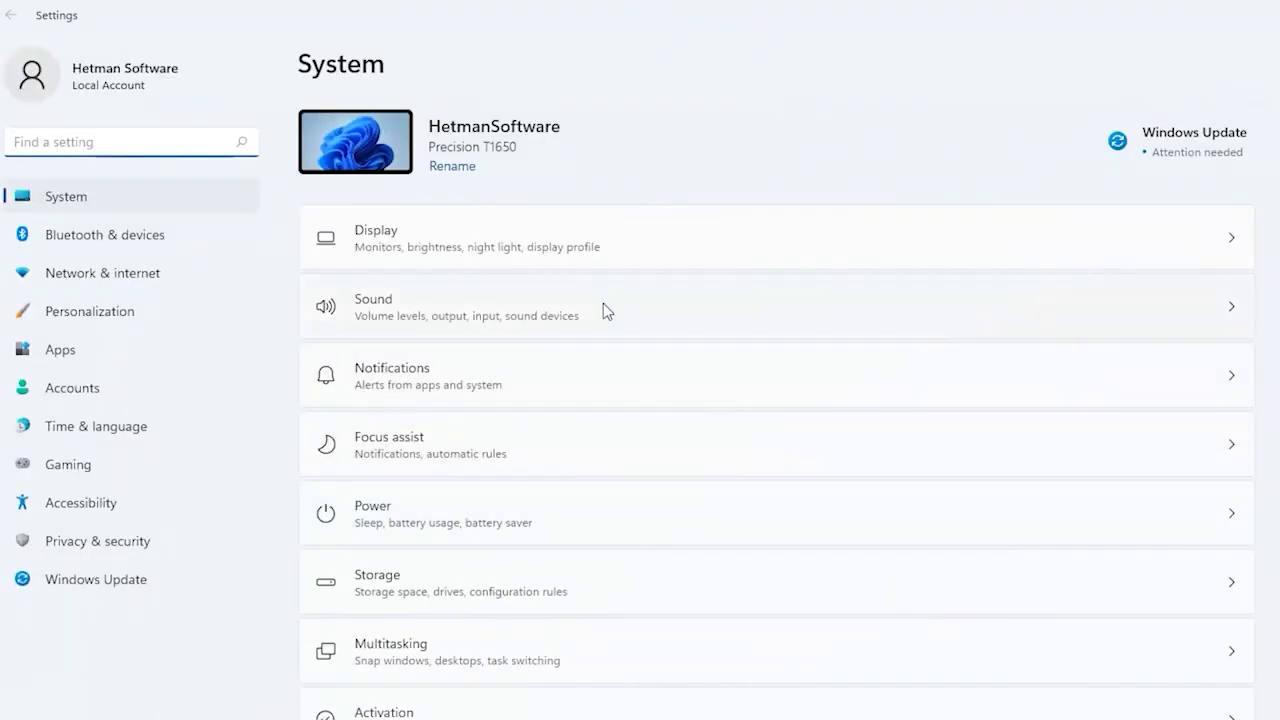
- In Display settings, toggle Night light on and off twice, leaving it off, then view HDR settings
{"action": "left_click", "coordinate": [438, 248]}
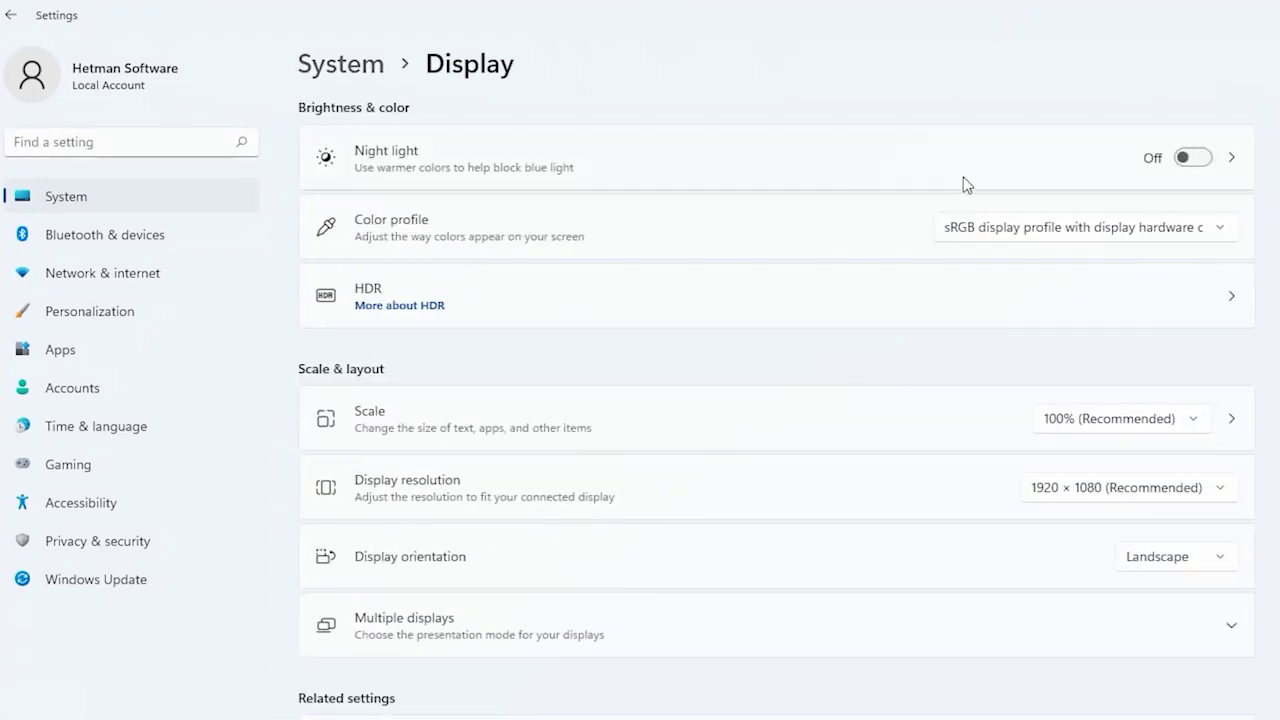
{"action": "left_click", "coordinate": [1198, 158]}
{"action": "left_click", "coordinate": [1198, 158]}
{"action": "left_click", "coordinate": [1198, 158]}
{"action": "left_click", "coordinate": [1198, 158]}
{"action": "left_click", "coordinate": [855, 316]}
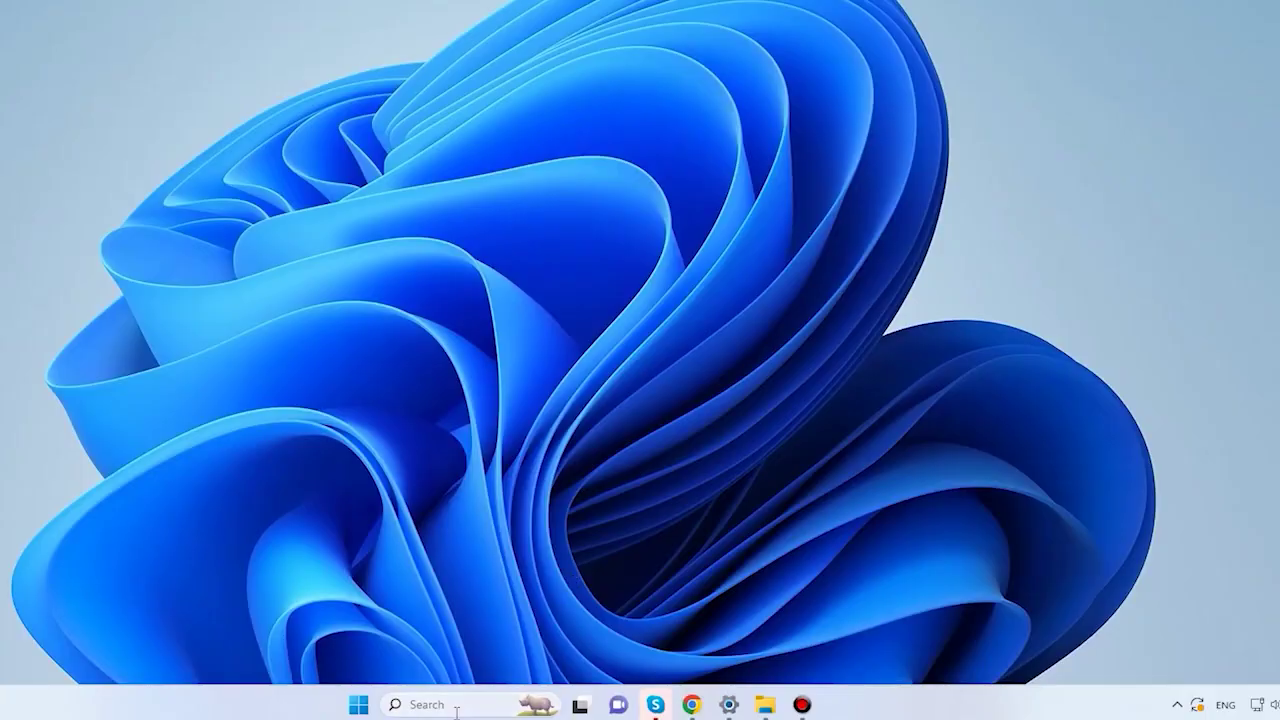
- Launch 'Calibrate display color' from the taskbar search's Recent list
{"action": "left_click", "coordinate": [455, 706]}
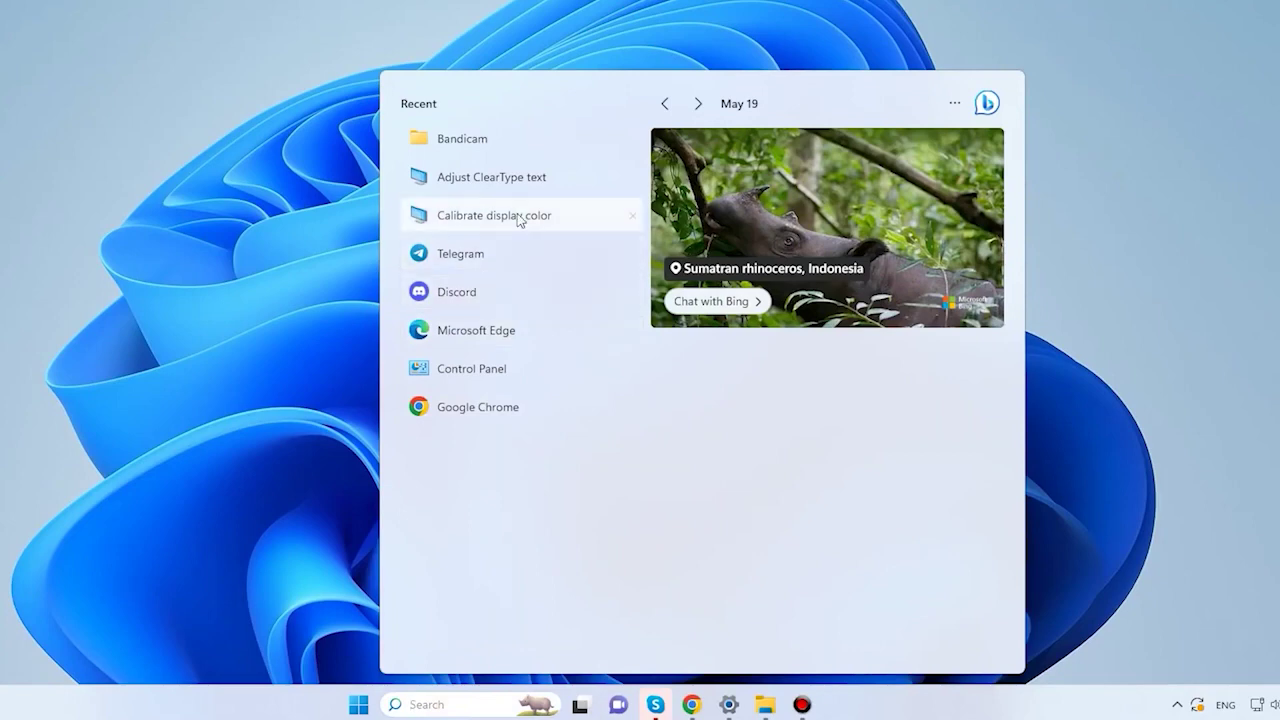
{"action": "left_click", "coordinate": [518, 218]}
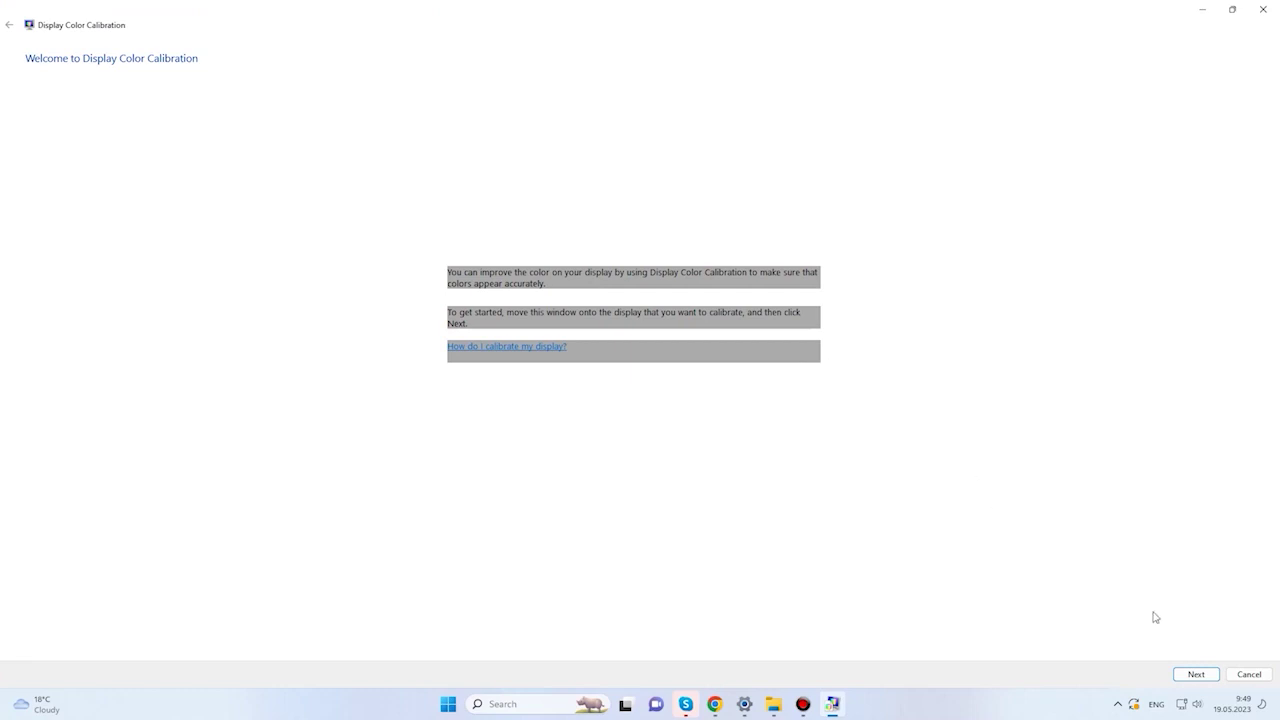
- Adjust the gamma slider until the dots in the circles barely show, and continue
{"action": "left_click", "coordinate": [1195, 675]}
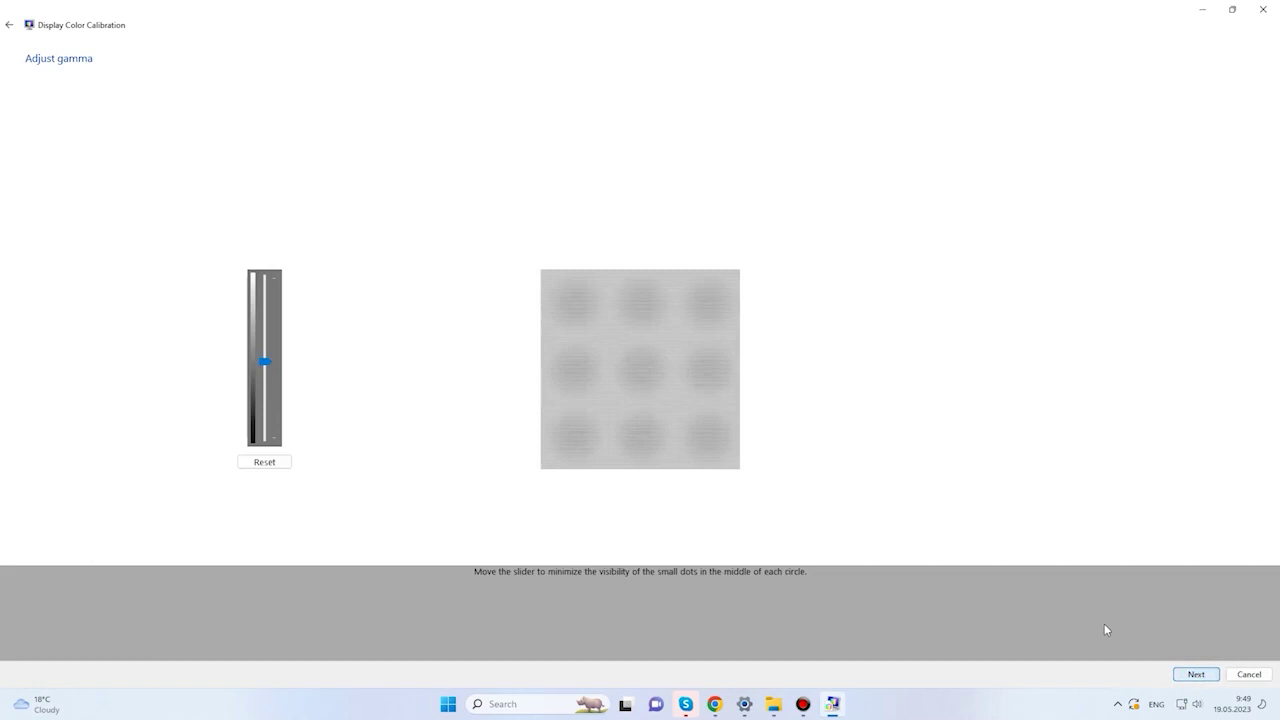
{"action": "mouse_move", "coordinate": [263, 363]}
{"action": "left_mouse_down"}
{"action": "mouse_move", "coordinate": [262, 278]}
{"action": "mouse_move", "coordinate": [265, 459]}
{"action": "mouse_move", "coordinate": [265, 353]}
{"action": "left_mouse_up"}
{"action": "left_click", "coordinate": [267, 357]}
{"action": "left_click", "coordinate": [264, 357]}
{"action": "left_click", "coordinate": [1195, 675]}
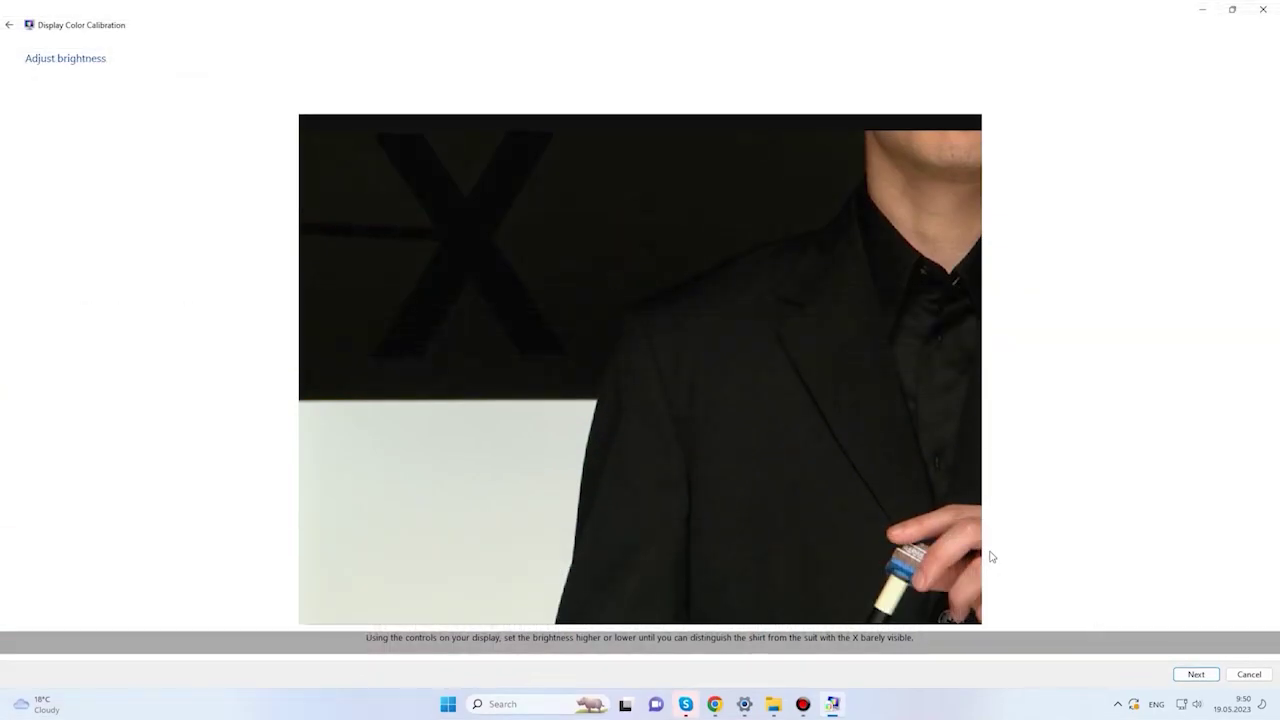
- Advance past Adjust brightness and the contrast explanation to the Adjust contrast page
{"action": "left_click", "coordinate": [1194, 675]}
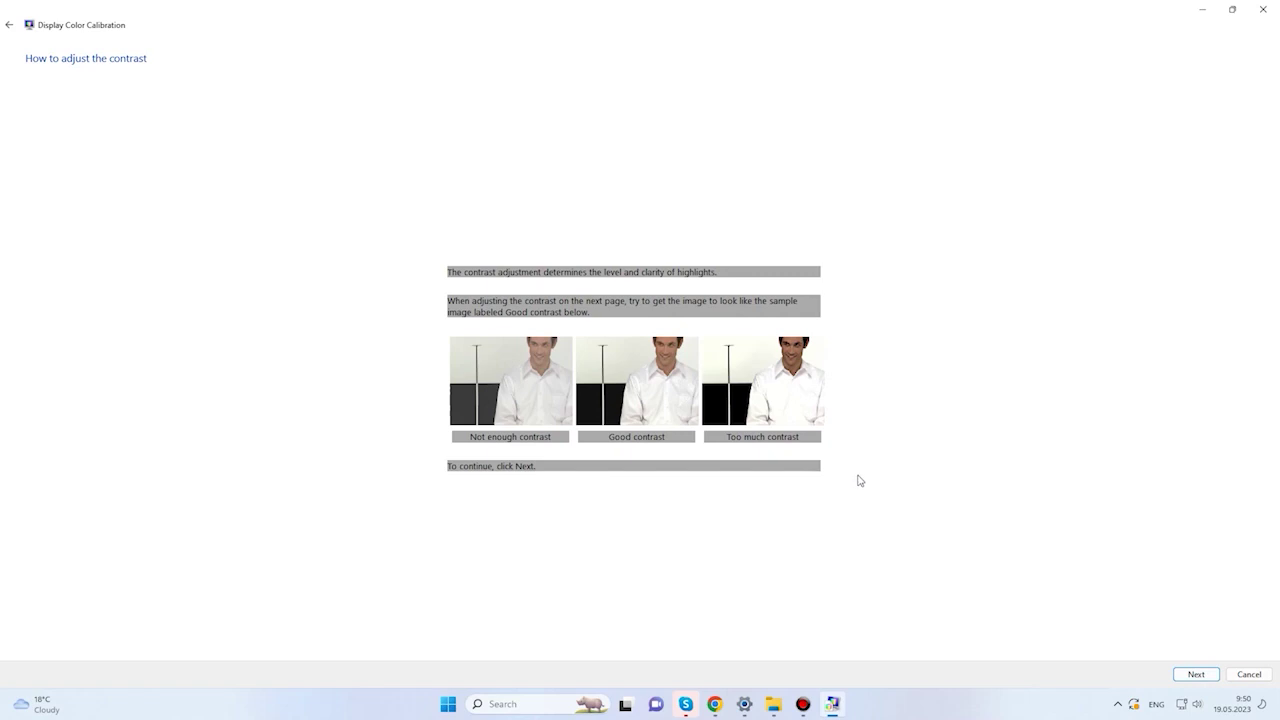
{"action": "left_click", "coordinate": [1195, 675]}
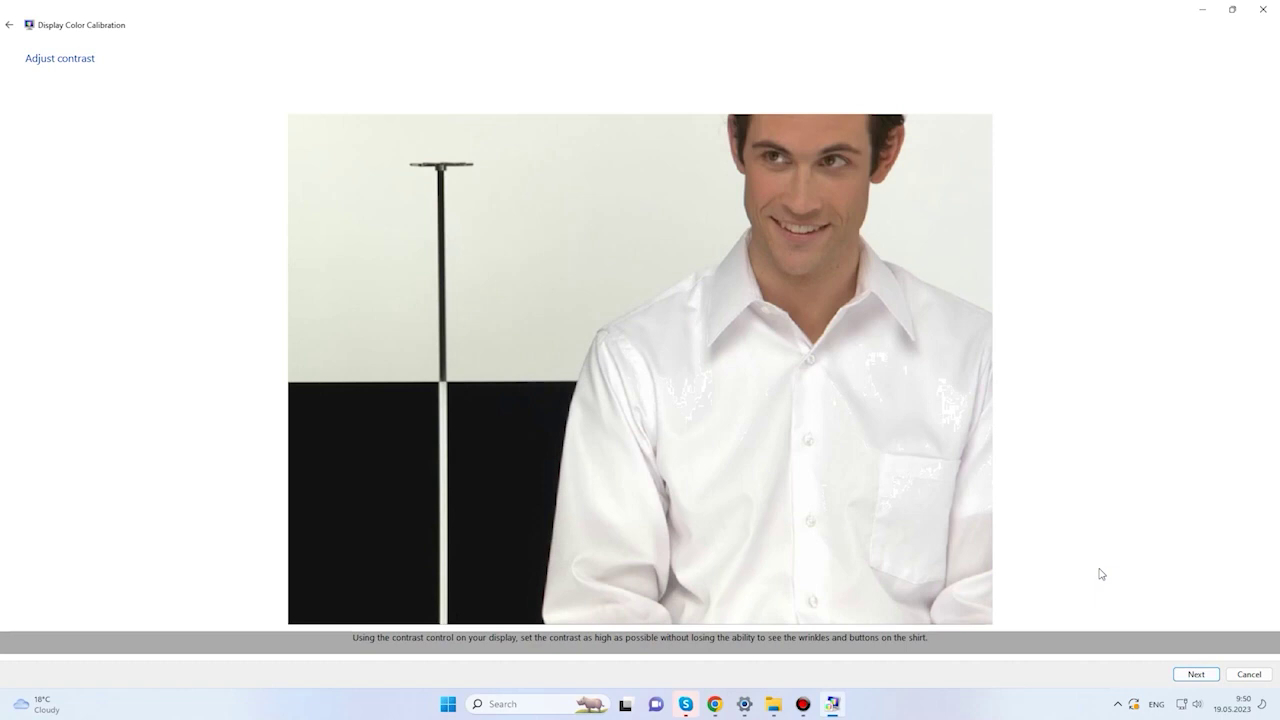
- Continue past the contrast and color balance instruction pages to the next wizard stage
{"action": "left_click", "coordinate": [1197, 675]}
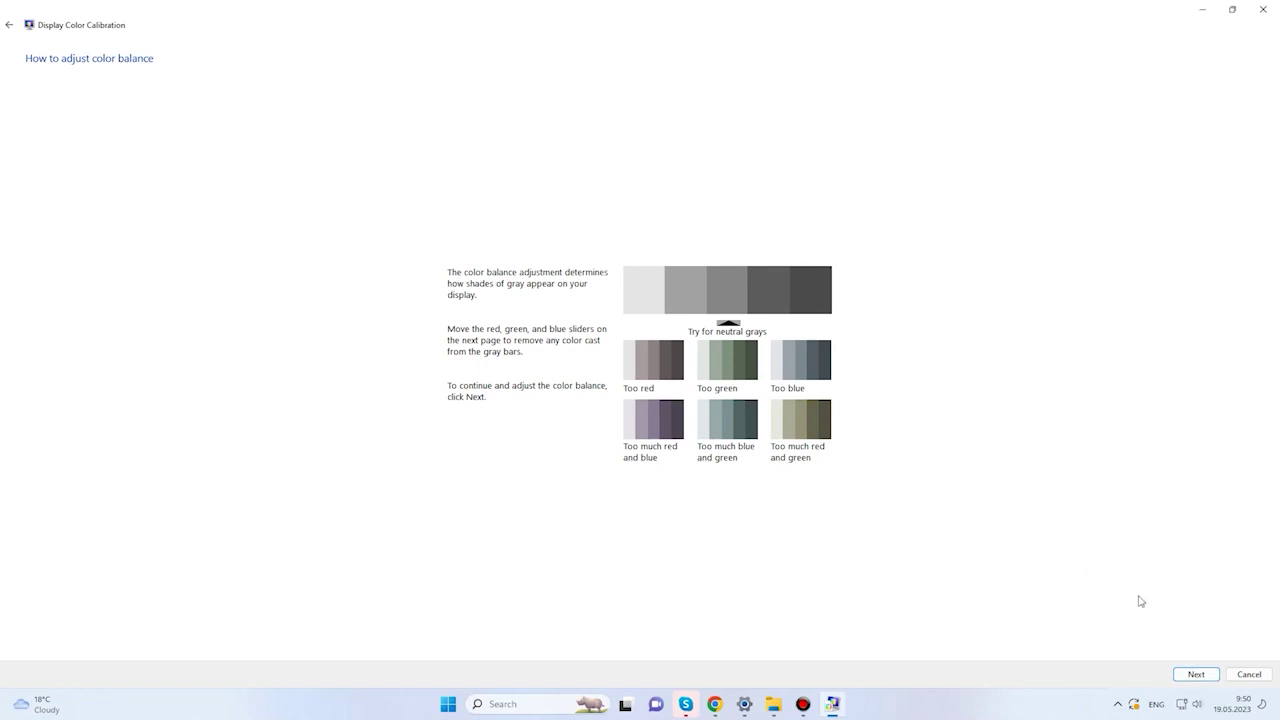
{"action": "left_click", "coordinate": [1195, 674]}
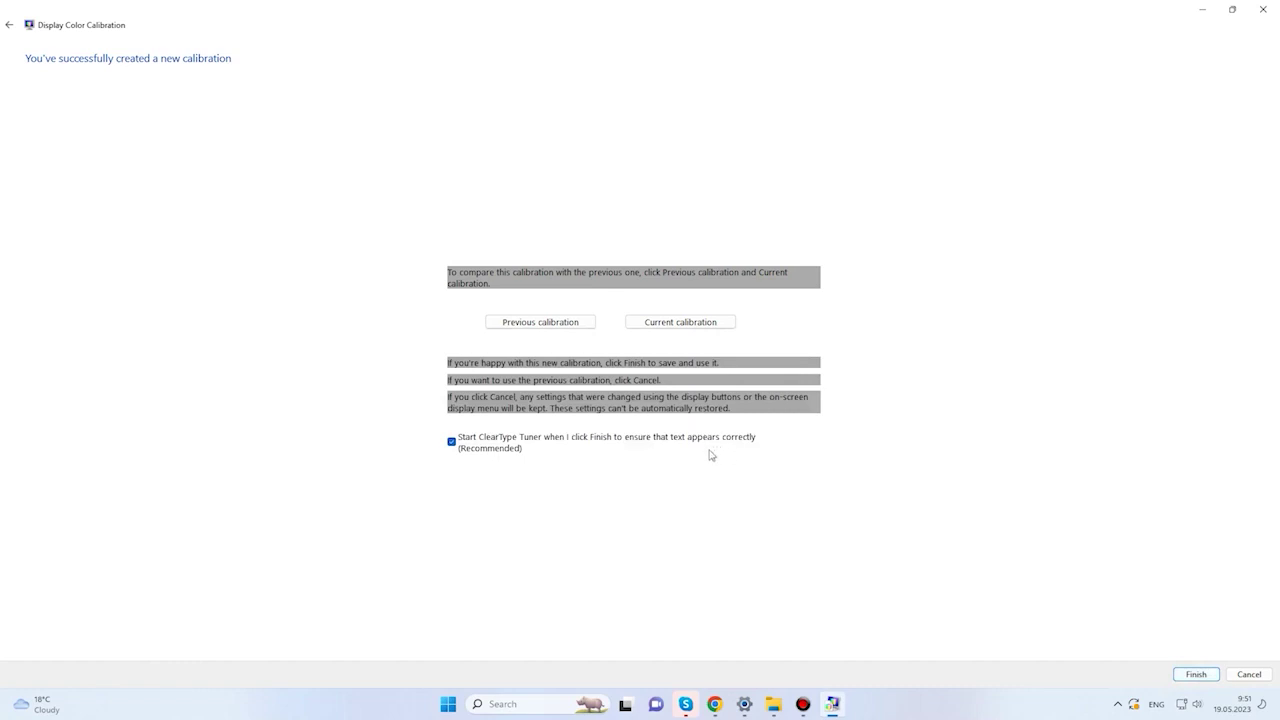
- Switch between Previous and Current calibration previews twice, ending on Current calibration
{"action": "left_click", "coordinate": [562, 325]}
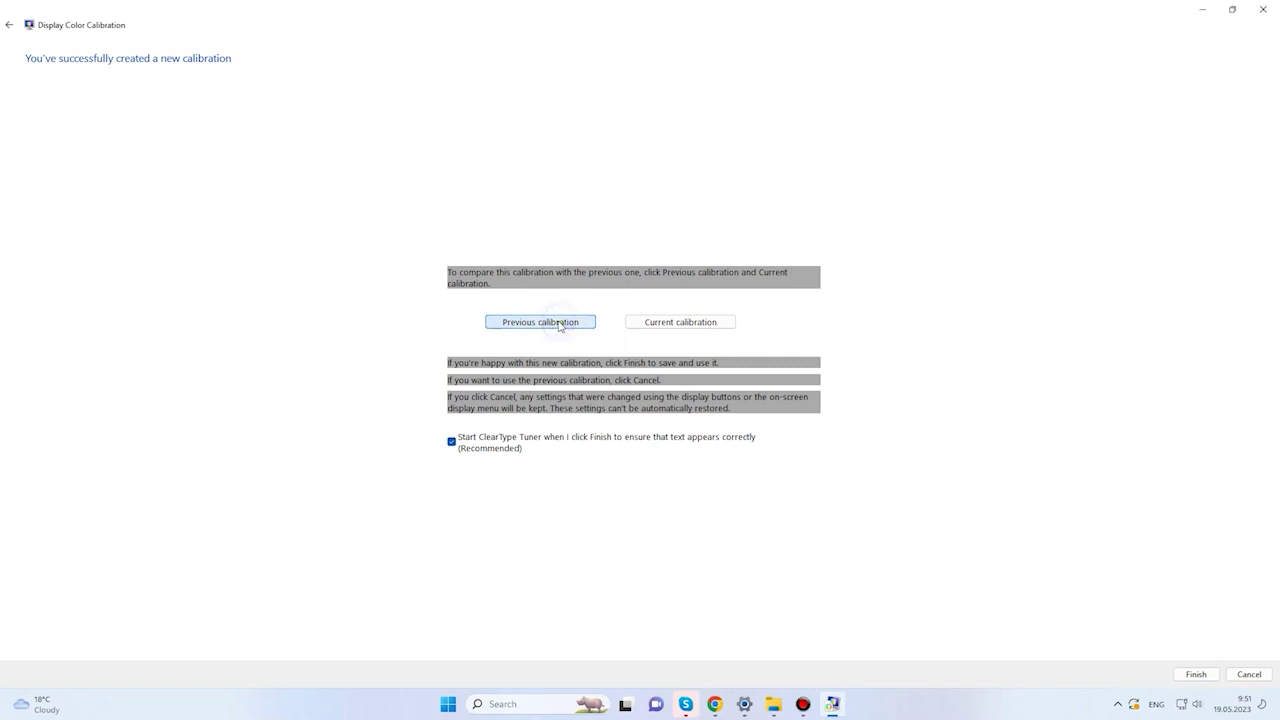
{"action": "left_click", "coordinate": [674, 327]}
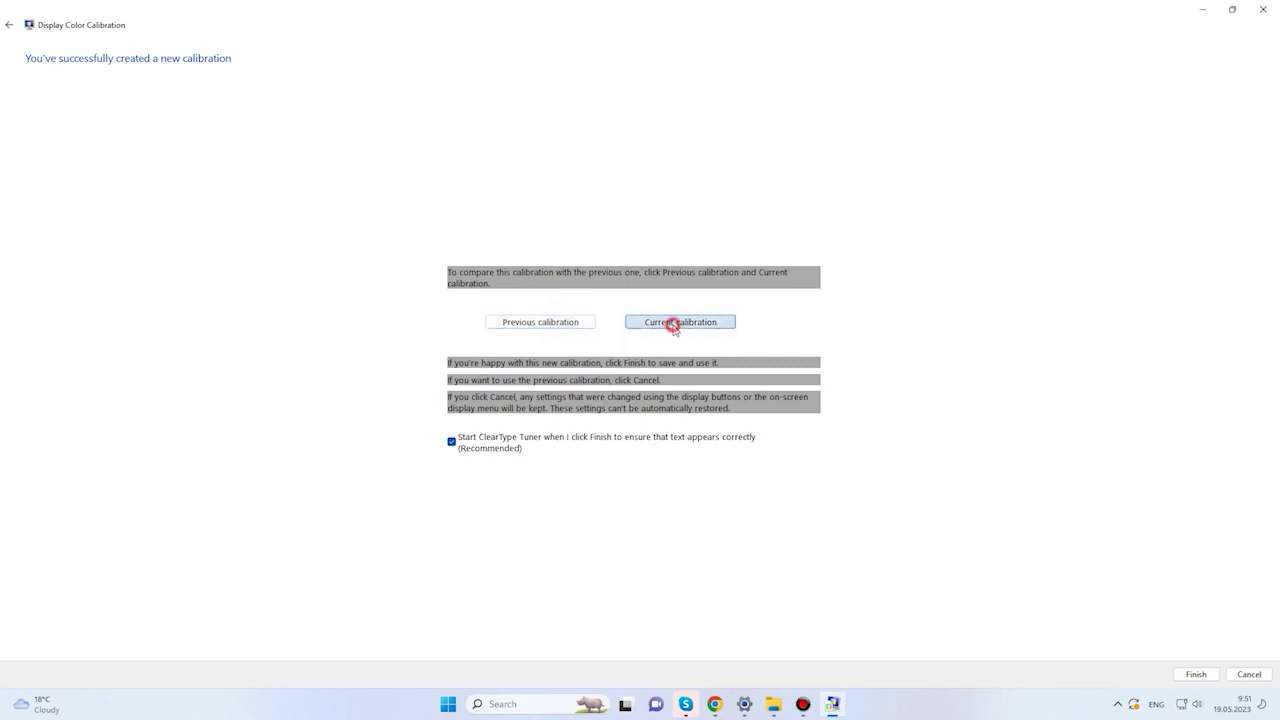
{"action": "left_click", "coordinate": [573, 324]}
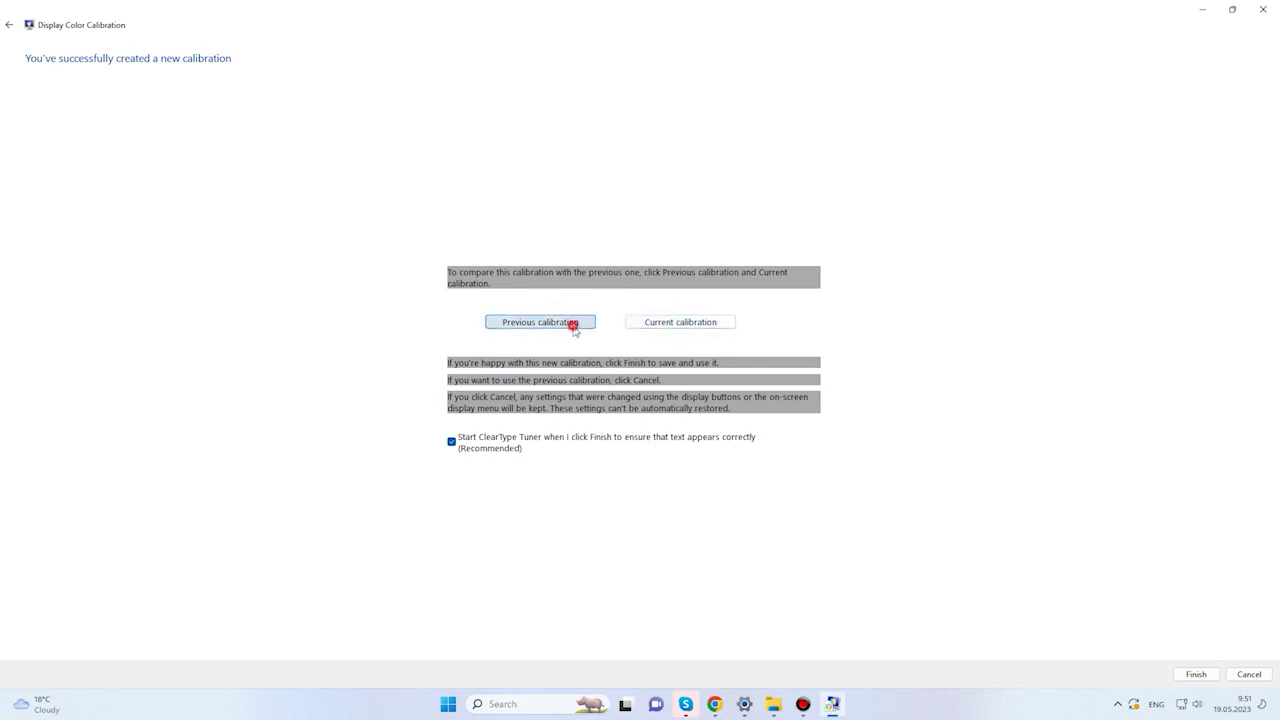
{"action": "left_click", "coordinate": [677, 330]}
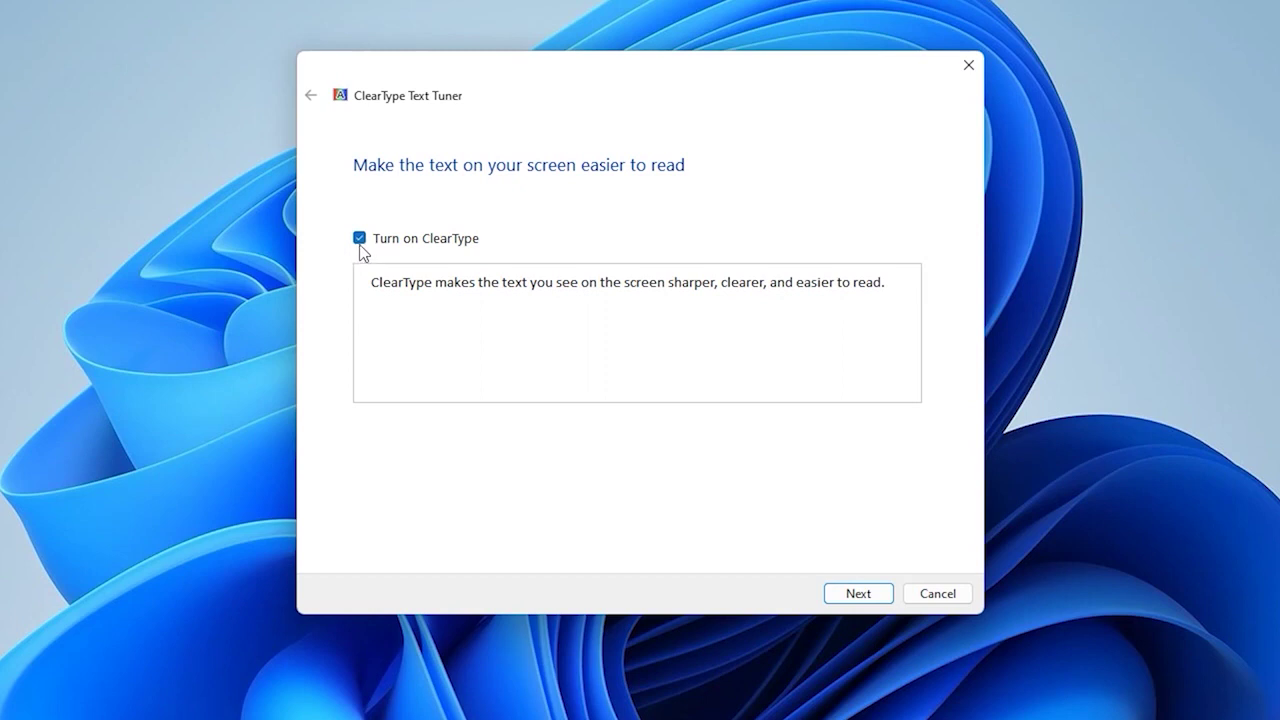
- Keep ClearType on, pass the resolution check, and choose the left sample on the first page
{"action": "left_click", "coordinate": [360, 238]}
{"action": "left_click", "coordinate": [858, 594]}
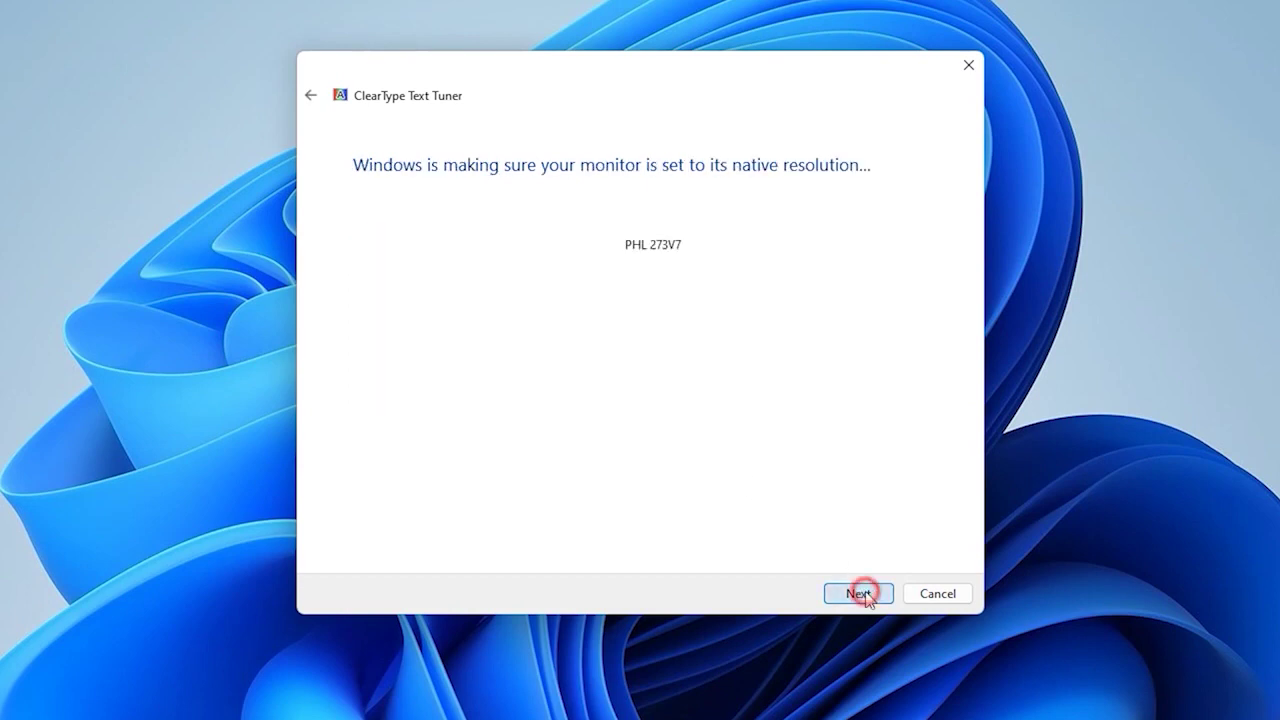
{"action": "left_click", "coordinate": [866, 597]}
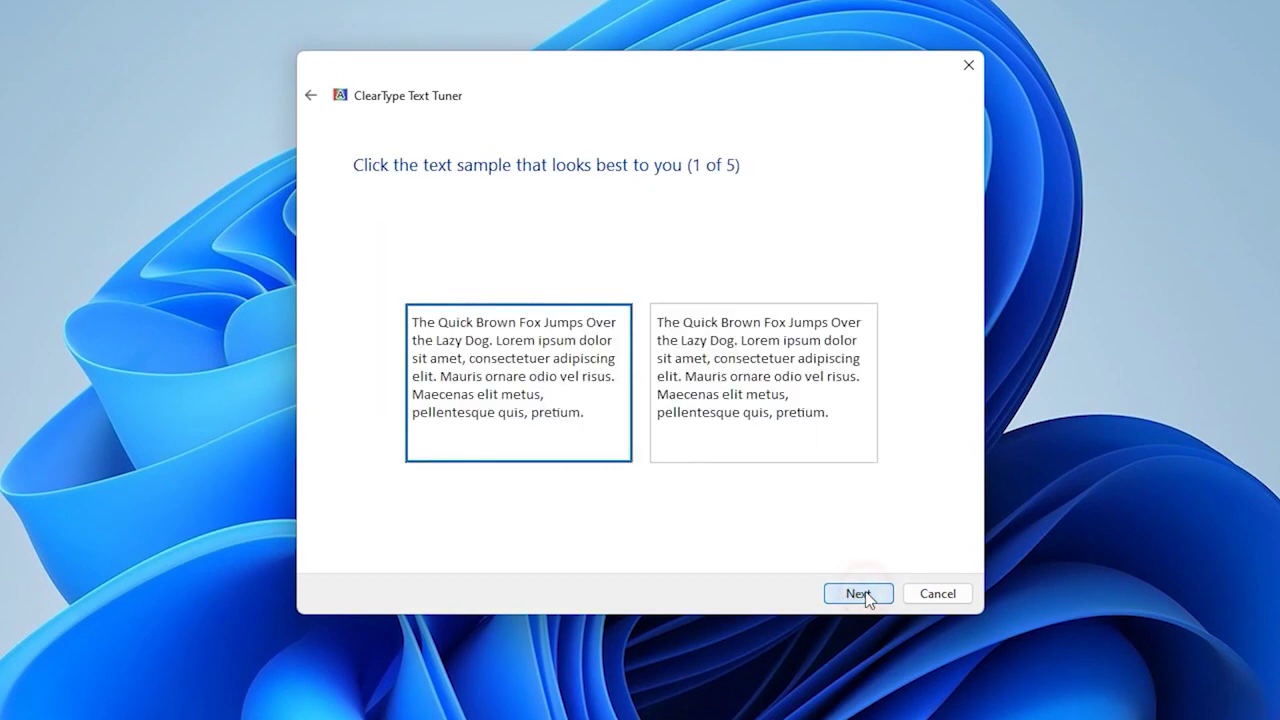
{"action": "left_click", "coordinate": [794, 444]}
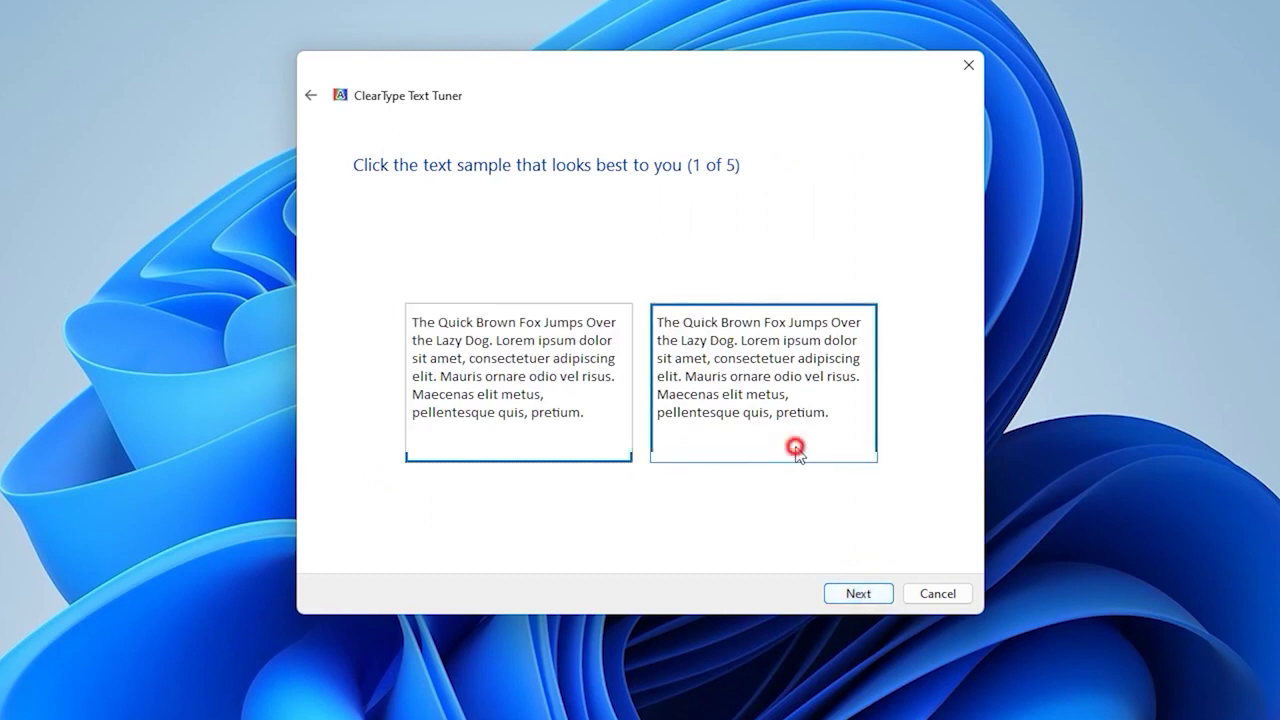
{"action": "left_click", "coordinate": [600, 425]}
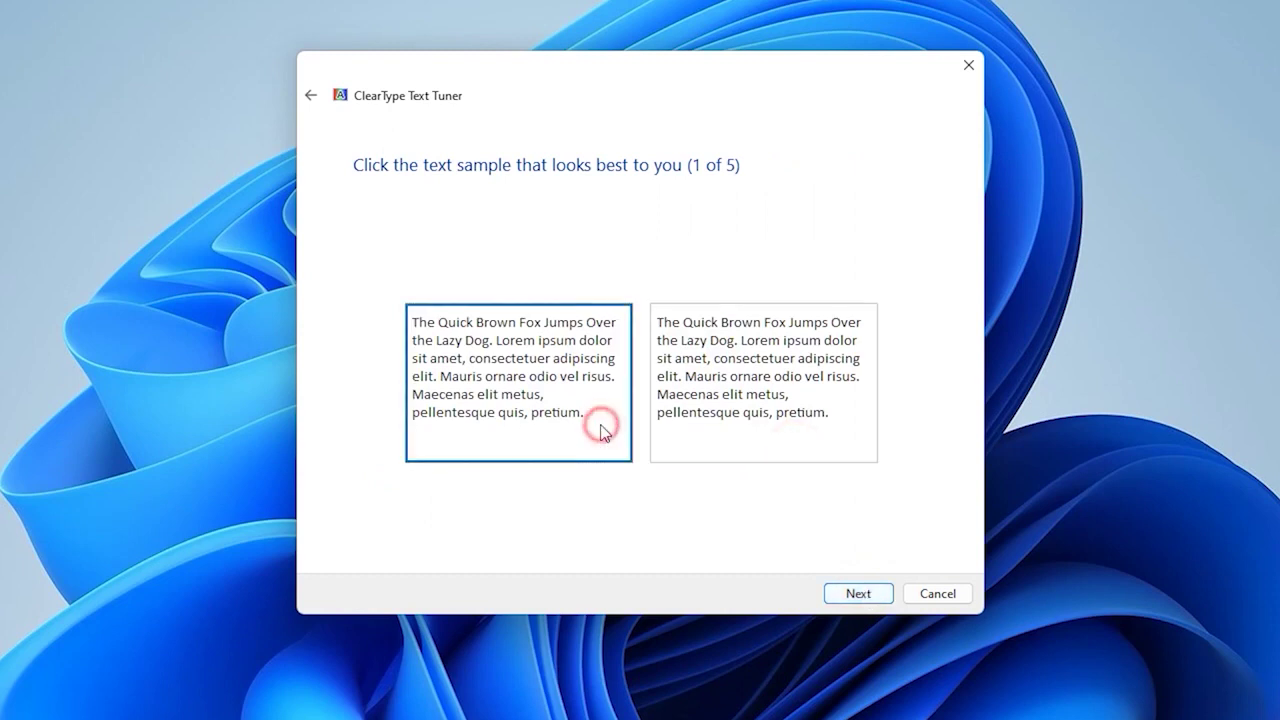
{"action": "left_click", "coordinate": [855, 594]}
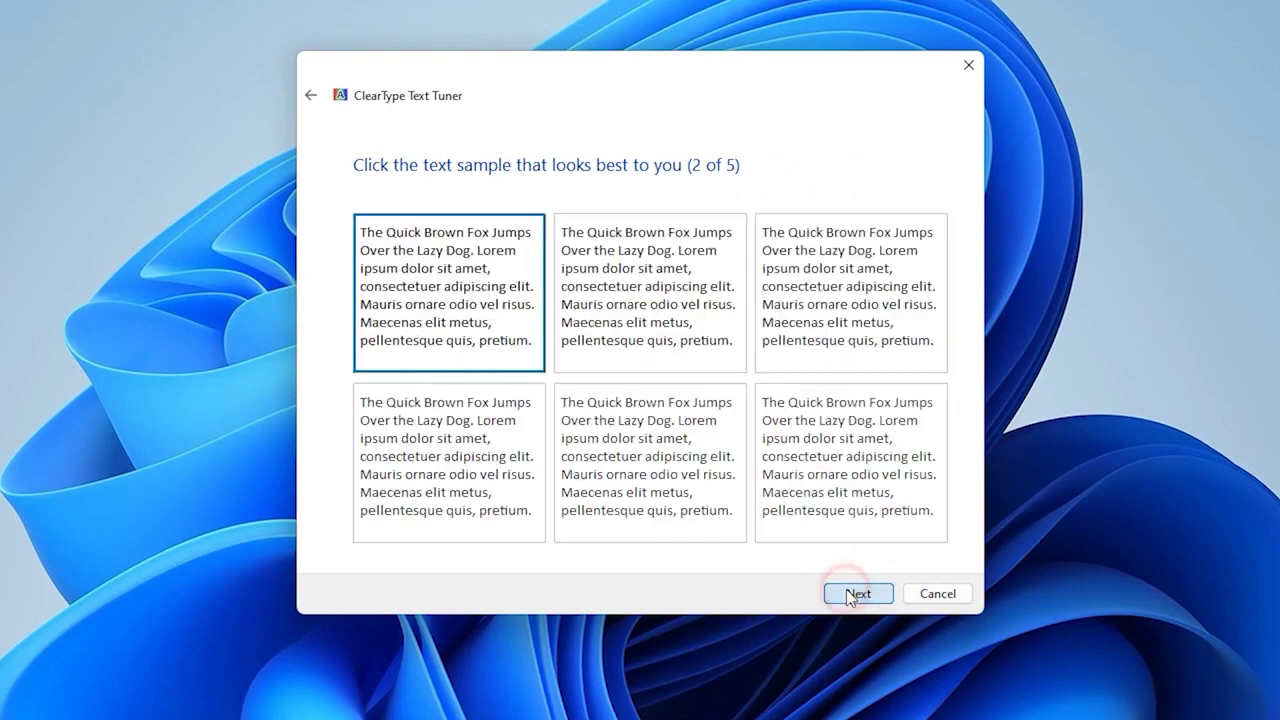
- Choose the top-middle, default, and bottom-middle samples on the remaining four pages to finish
{"action": "left_click", "coordinate": [563, 328]}
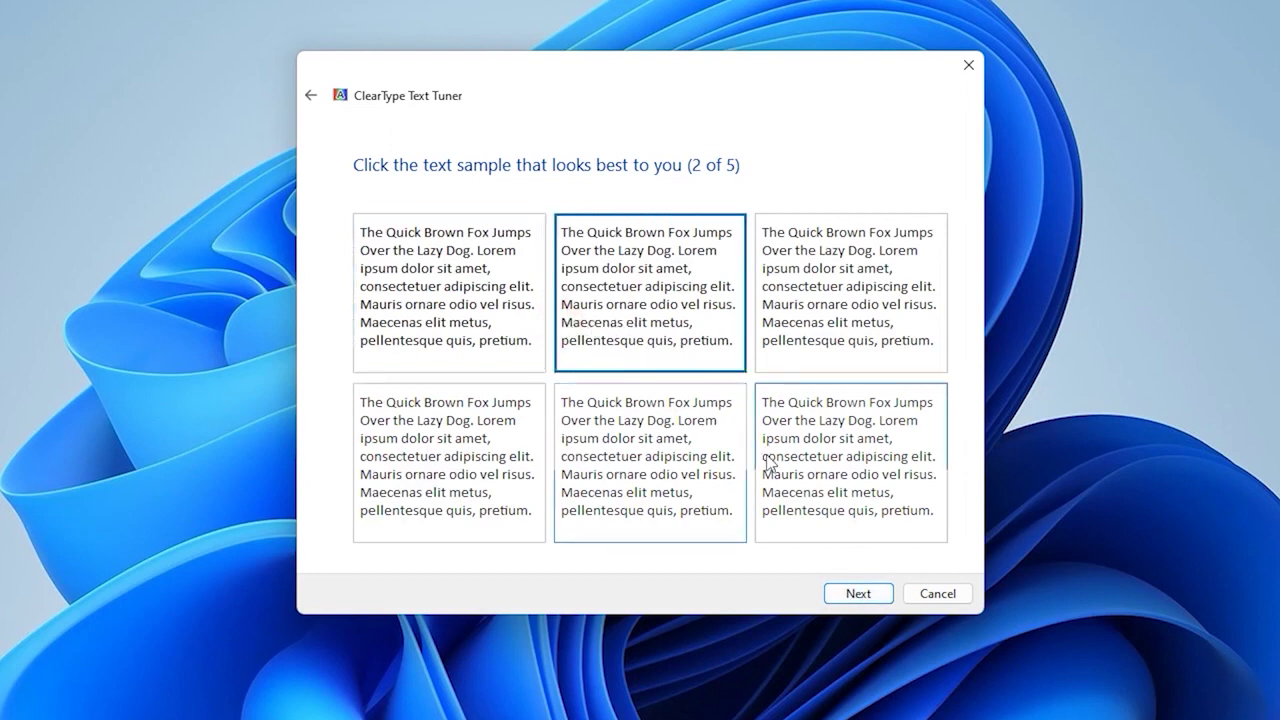
{"action": "left_click", "coordinate": [859, 594]}
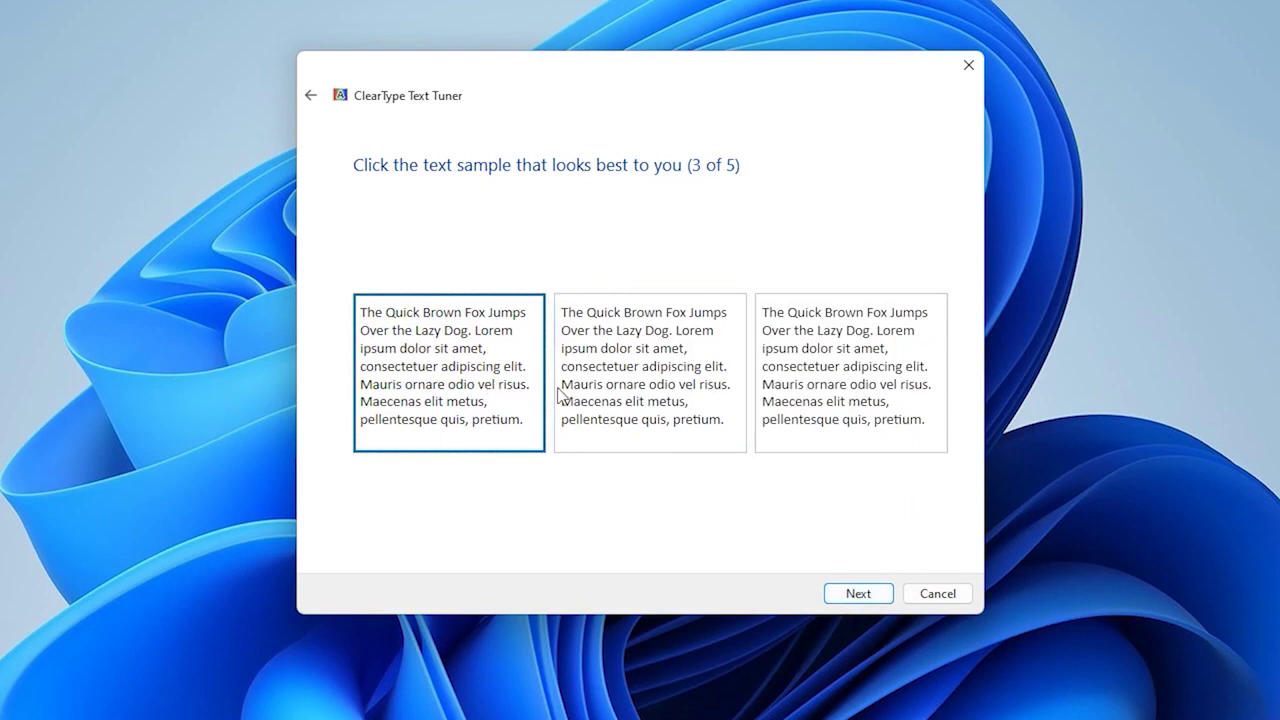
{"action": "left_click", "coordinate": [858, 594]}
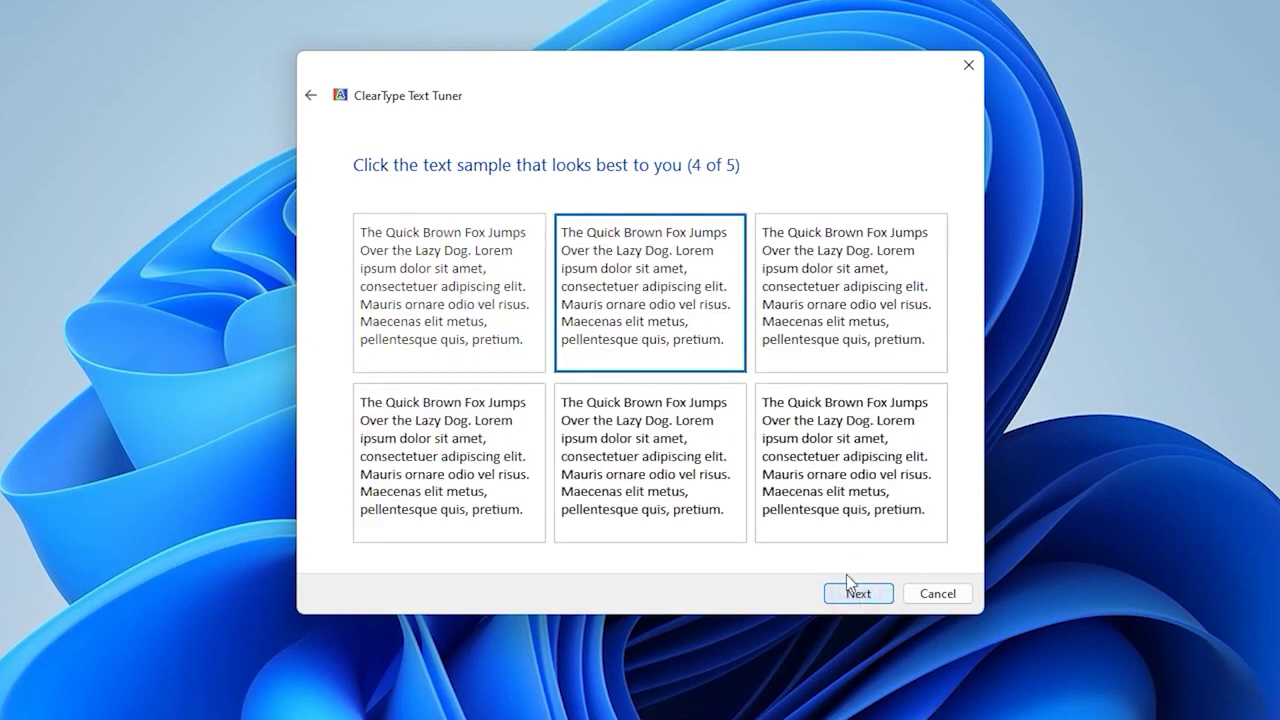
{"action": "left_click", "coordinate": [716, 442]}
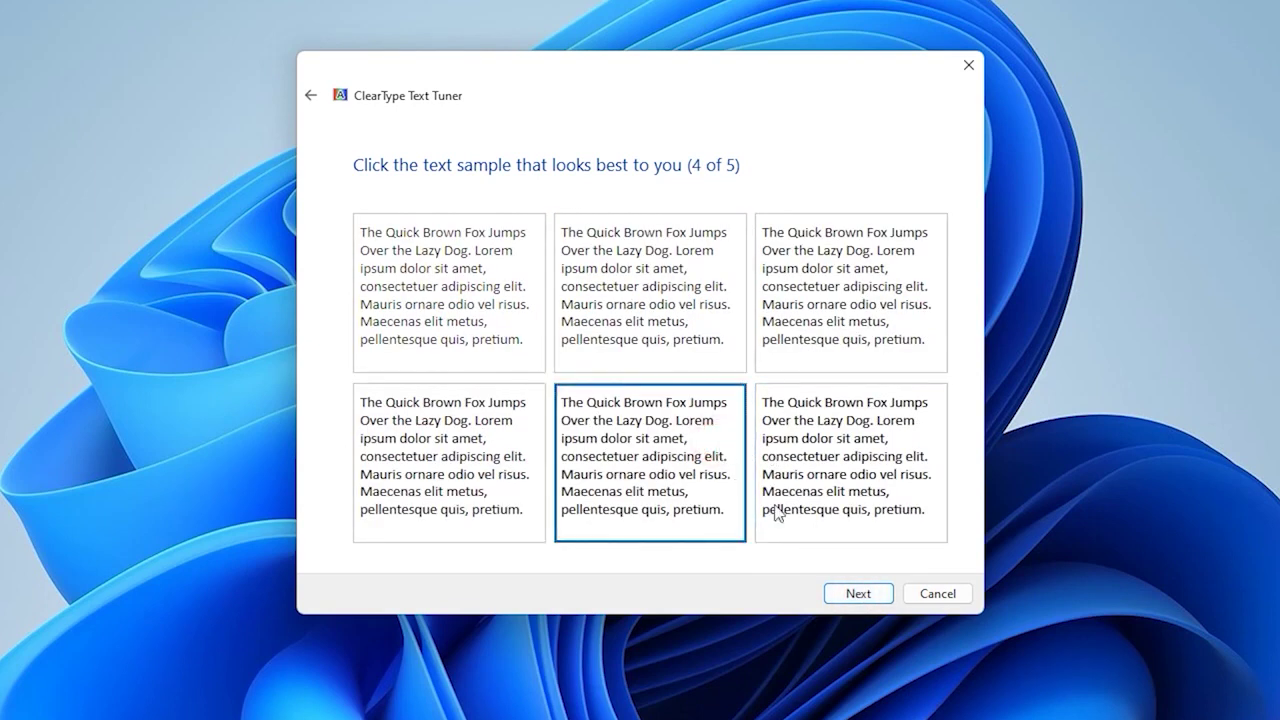
{"action": "left_click", "coordinate": [846, 591]}
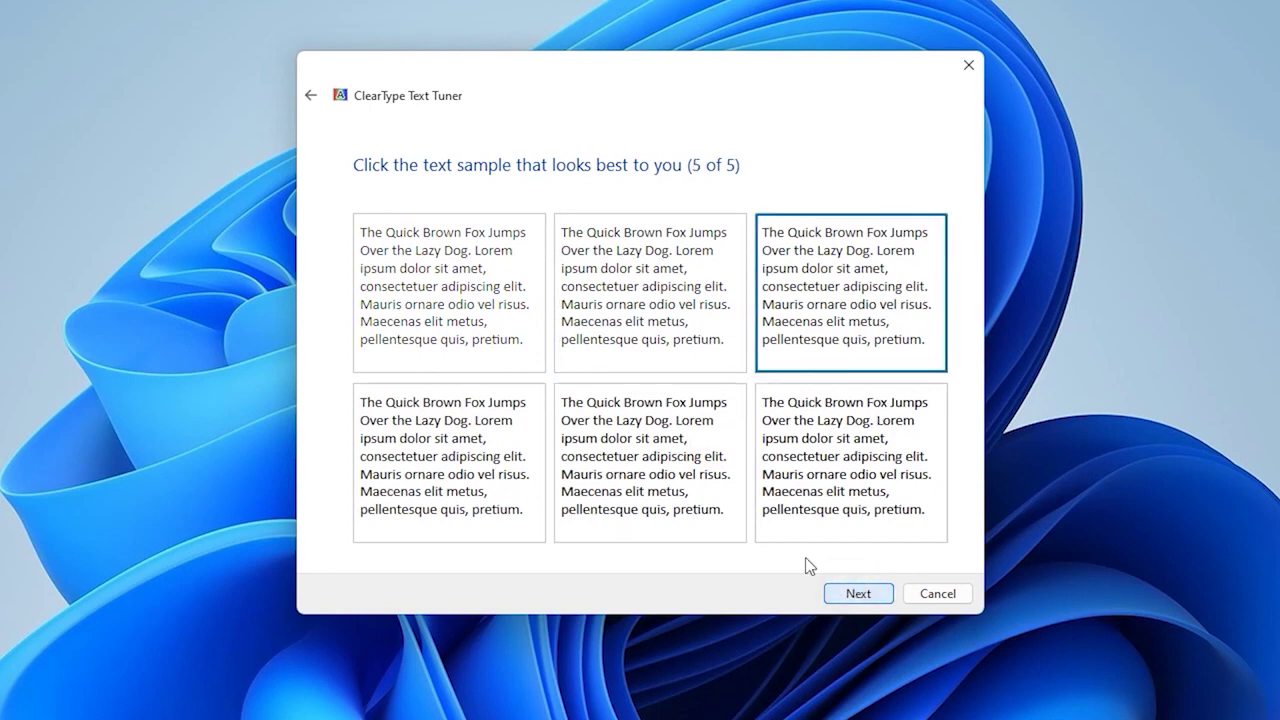
{"action": "left_click", "coordinate": [669, 457]}
{"action": "left_click", "coordinate": [846, 591]}
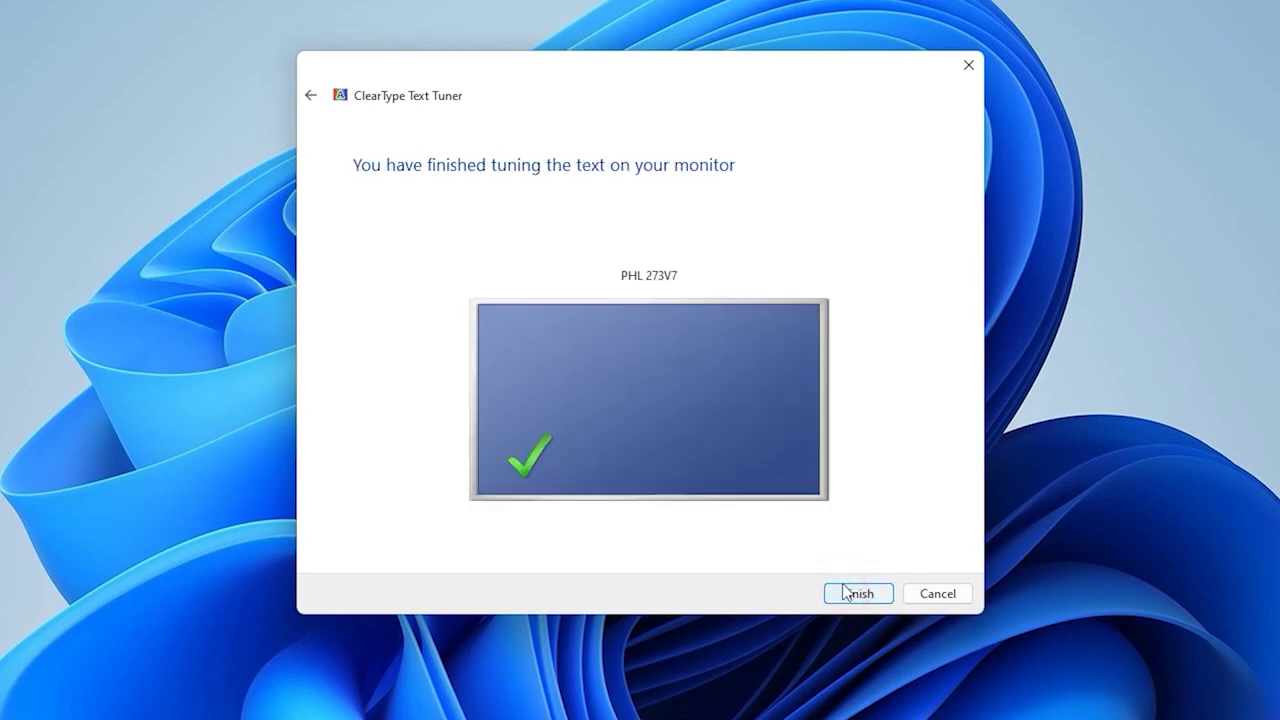